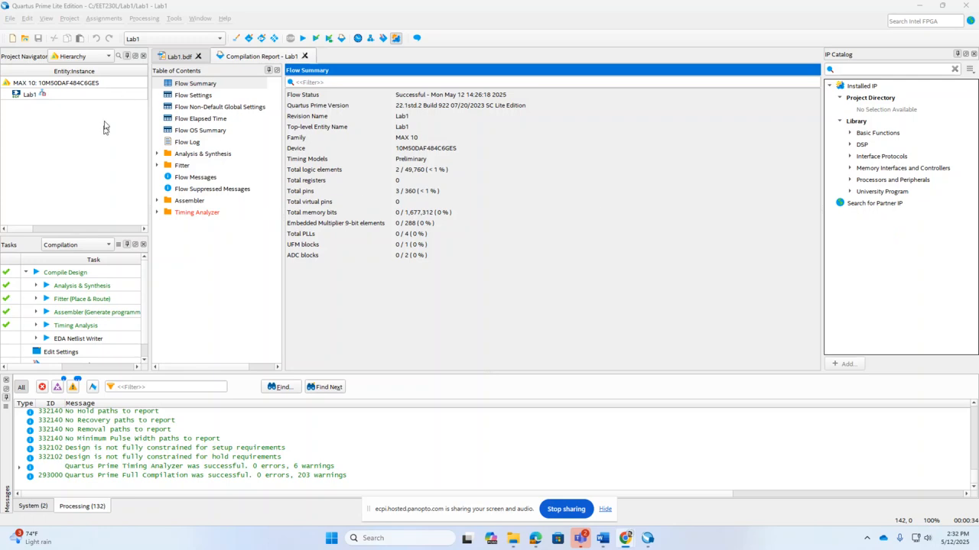
Step: Create a new University Program VWF waveform file for the project
{"action": "left_click", "coordinate": [11, 18]}
{"action": "left_click", "coordinate": [23, 31]}
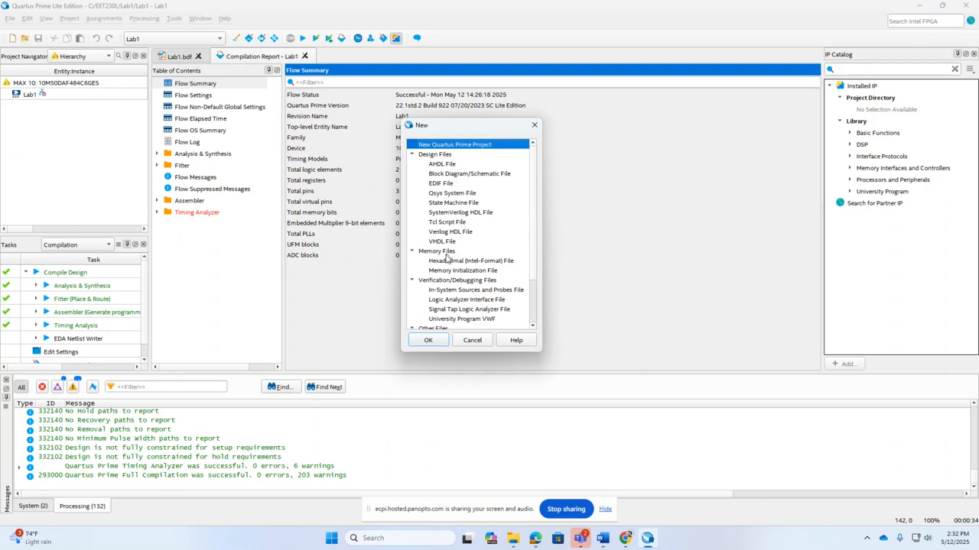
{"action": "left_click", "coordinate": [491, 281]}
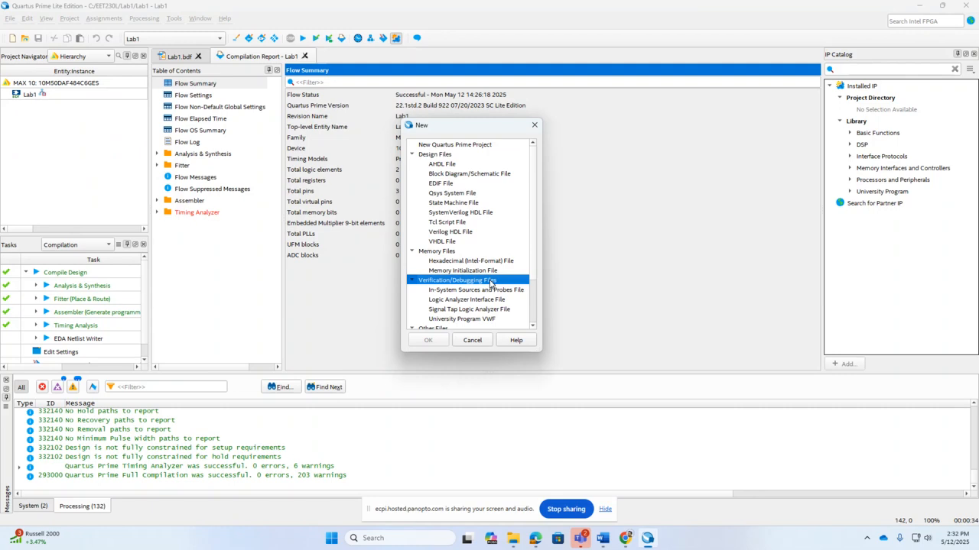
{"action": "left_click", "coordinate": [461, 319]}
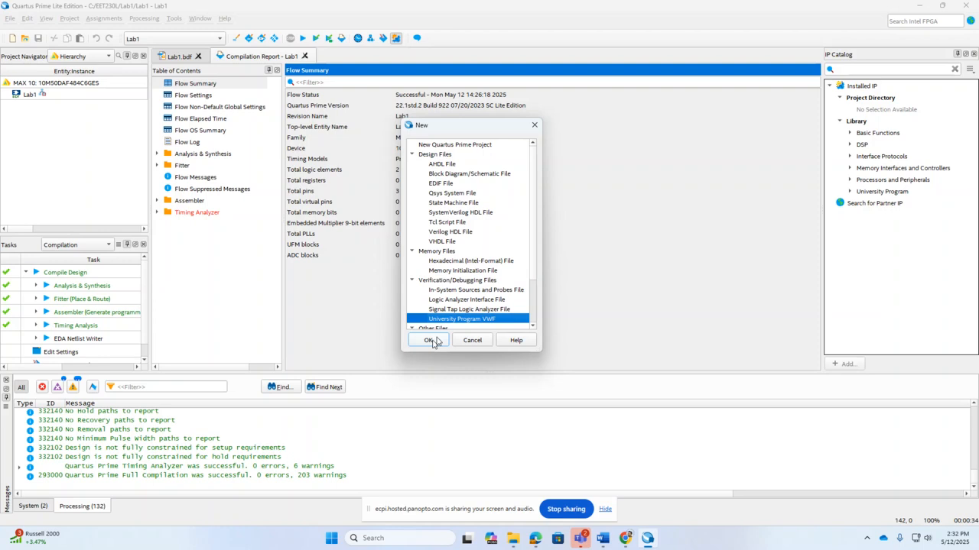
{"action": "left_click", "coordinate": [432, 341]}
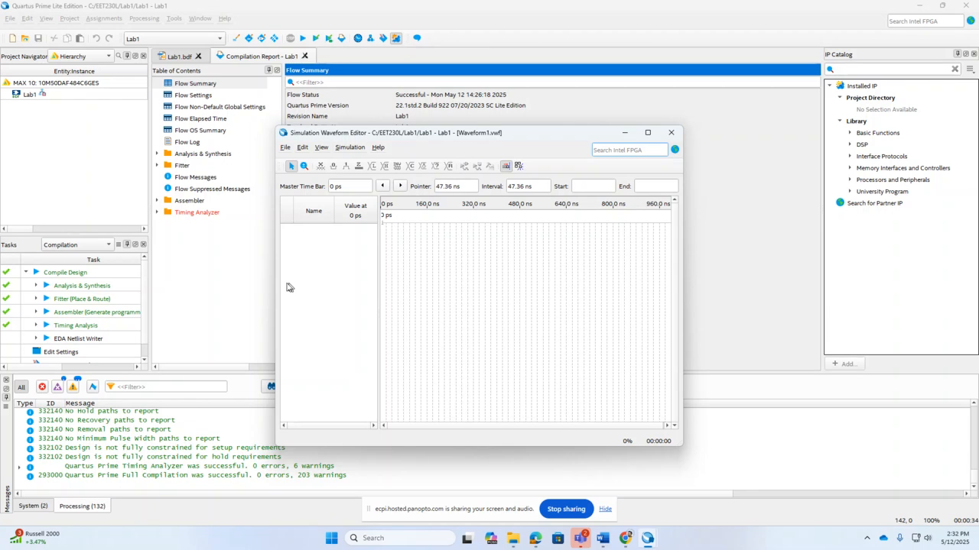
Step: Maximize the Simulation Waveform Editor window and widen the Value column of the signal list
{"action": "right_click", "coordinate": [333, 283]}
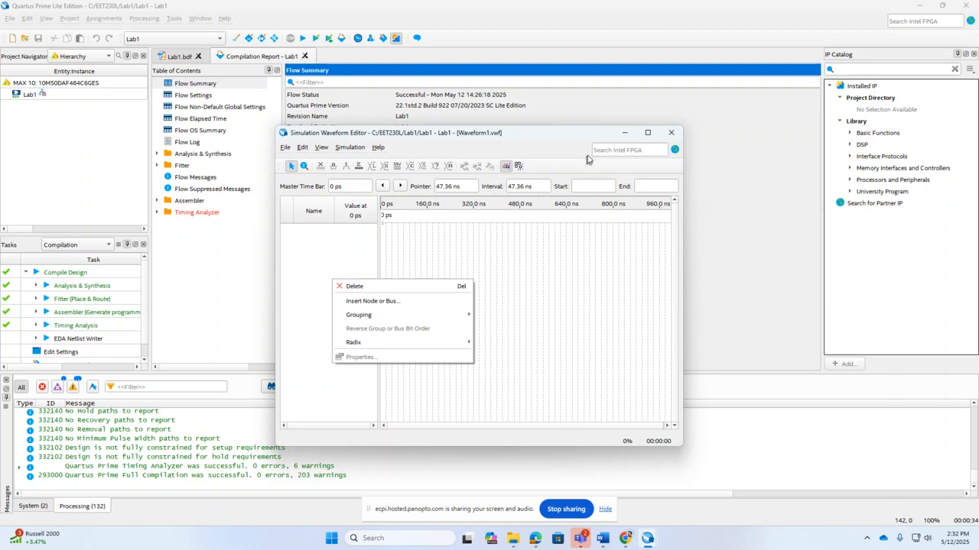
{"action": "left_click", "coordinate": [647, 135]}
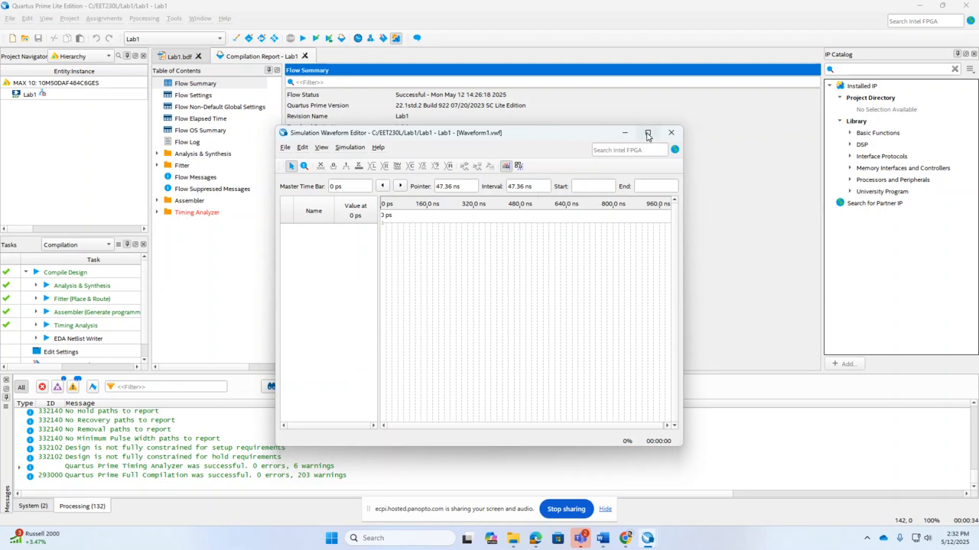
{"action": "left_click", "coordinate": [648, 135]}
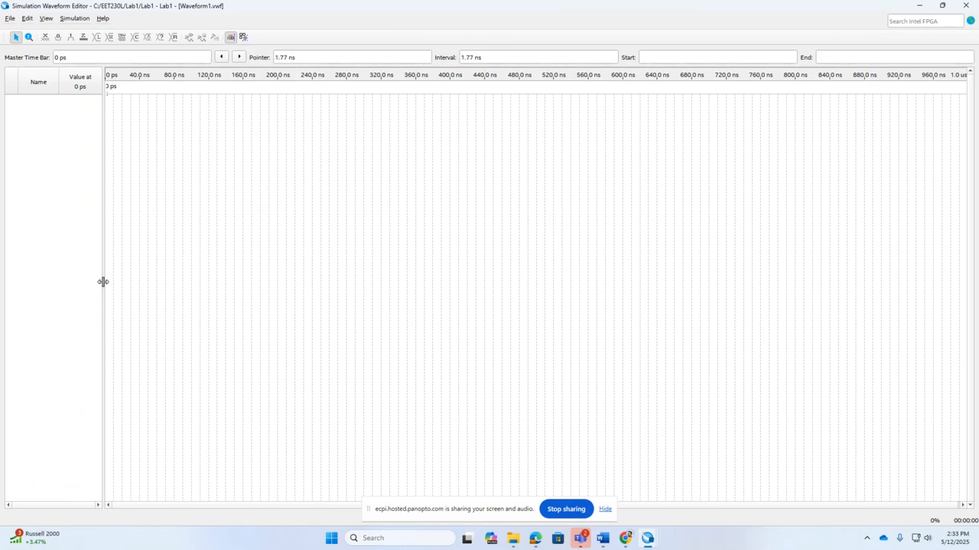
{"action": "left_click_drag", "start_coordinate": [103, 281], "coordinate": [199, 278]}
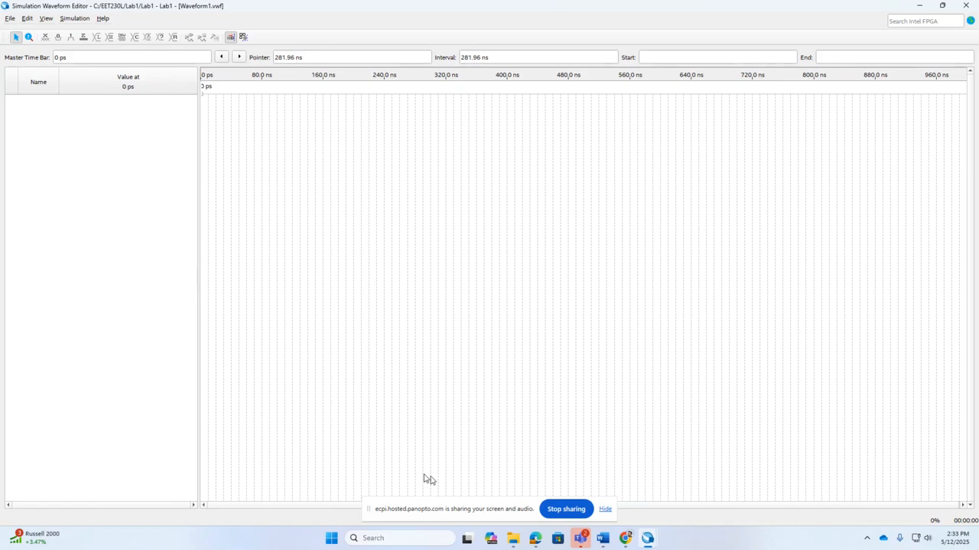
{"action": "left_click", "coordinate": [604, 512]}
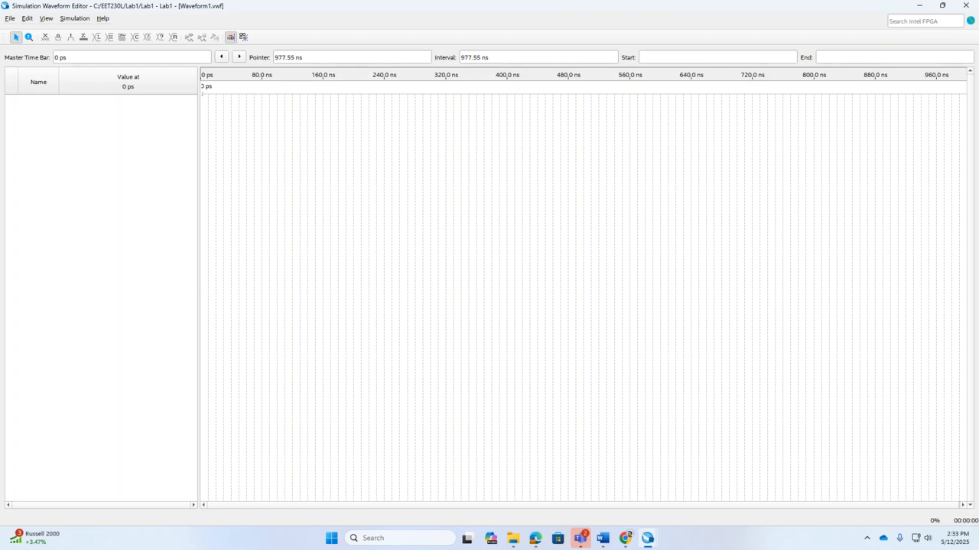
Step: Insert all listed pins A, B and X into the waveform using the Node Finder with the Pins: all filter
{"action": "right_click", "coordinate": [141, 198]}
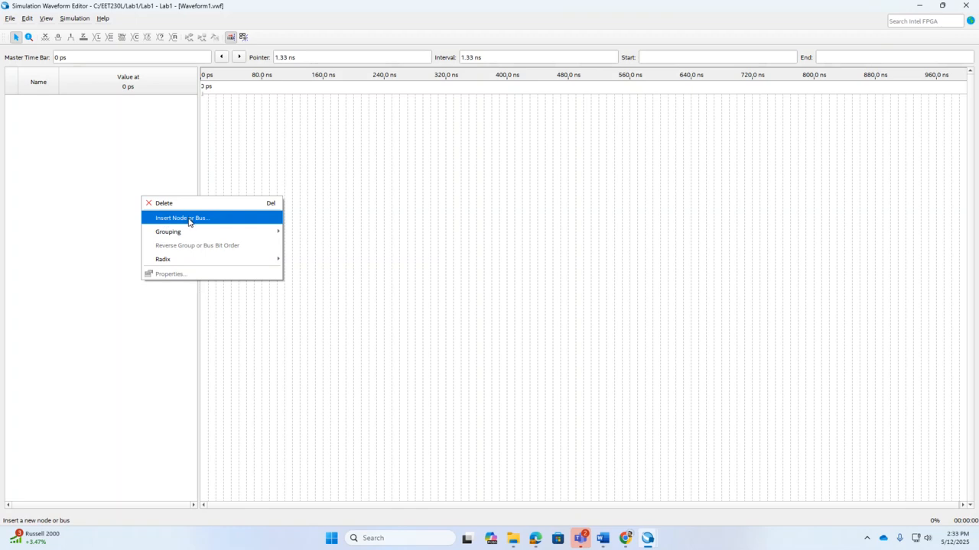
{"action": "mouse_move", "coordinate": [196, 265]}
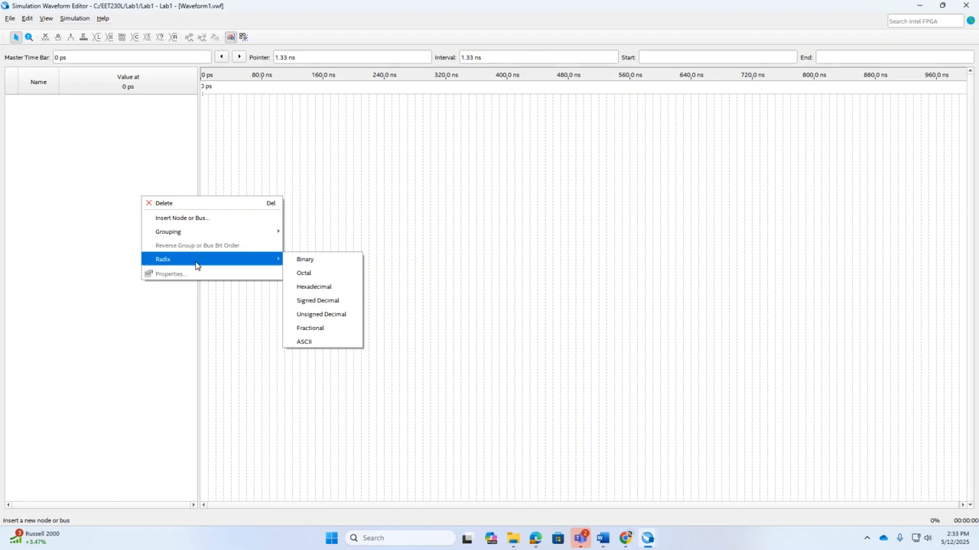
{"action": "left_click", "coordinate": [197, 218]}
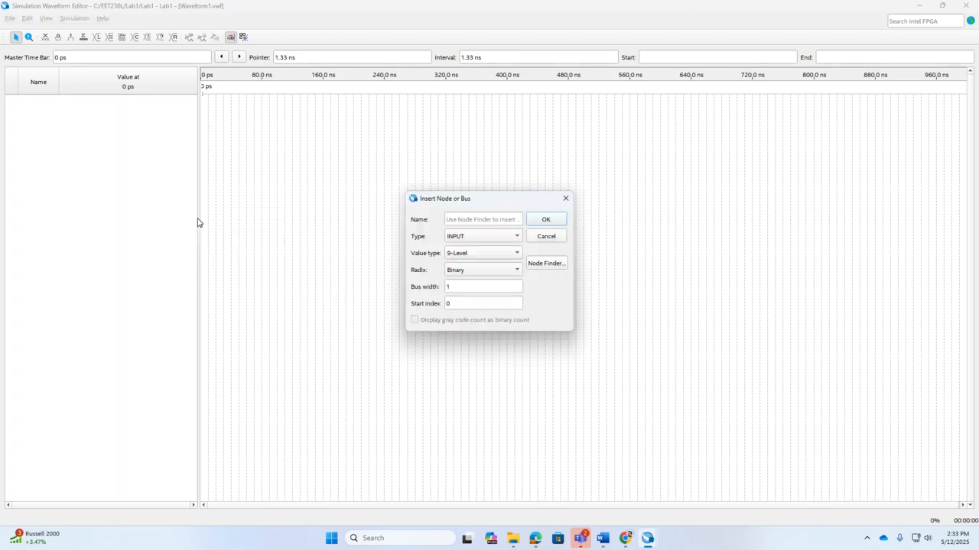
{"action": "left_click", "coordinate": [546, 263]}
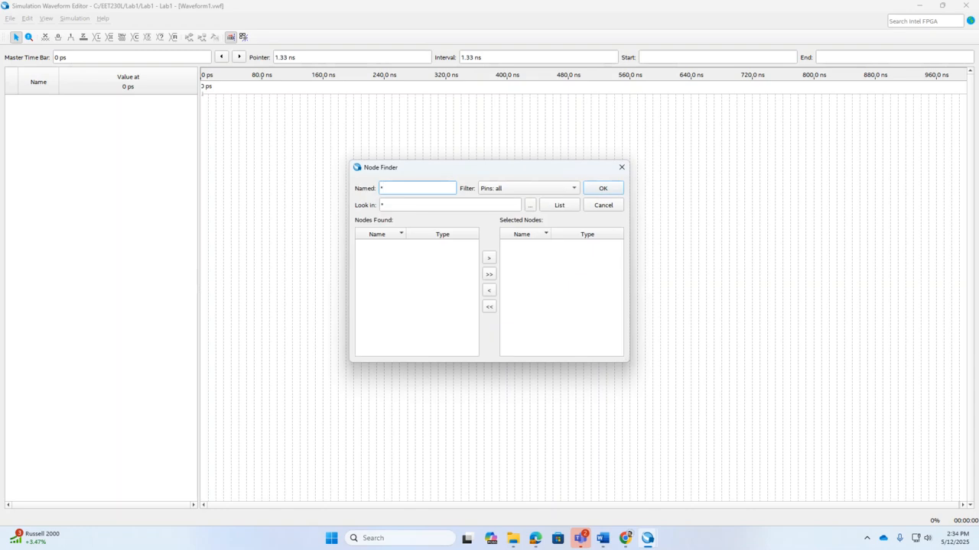
{"action": "left_click", "coordinate": [493, 192]}
{"action": "left_click", "coordinate": [528, 178]}
{"action": "left_click", "coordinate": [560, 206]}
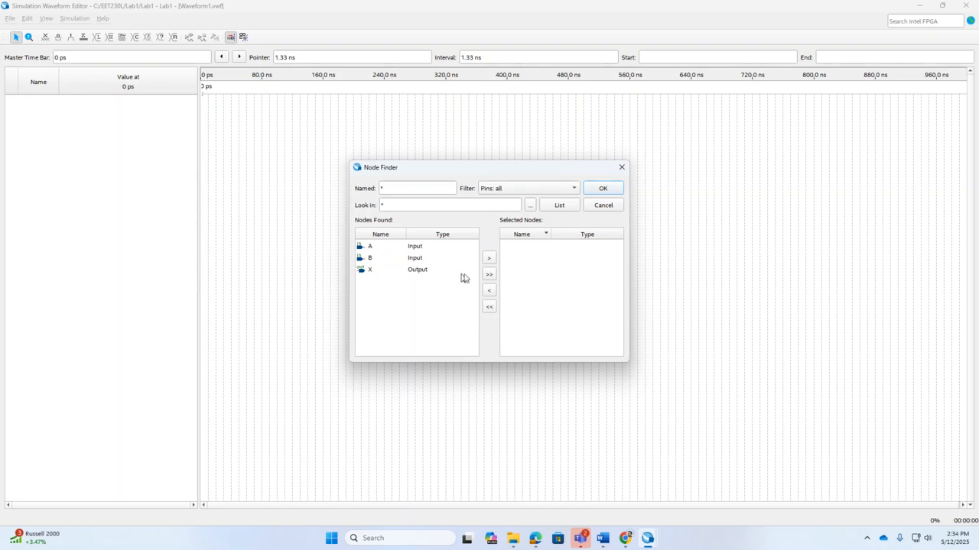
{"action": "left_click", "coordinate": [489, 275]}
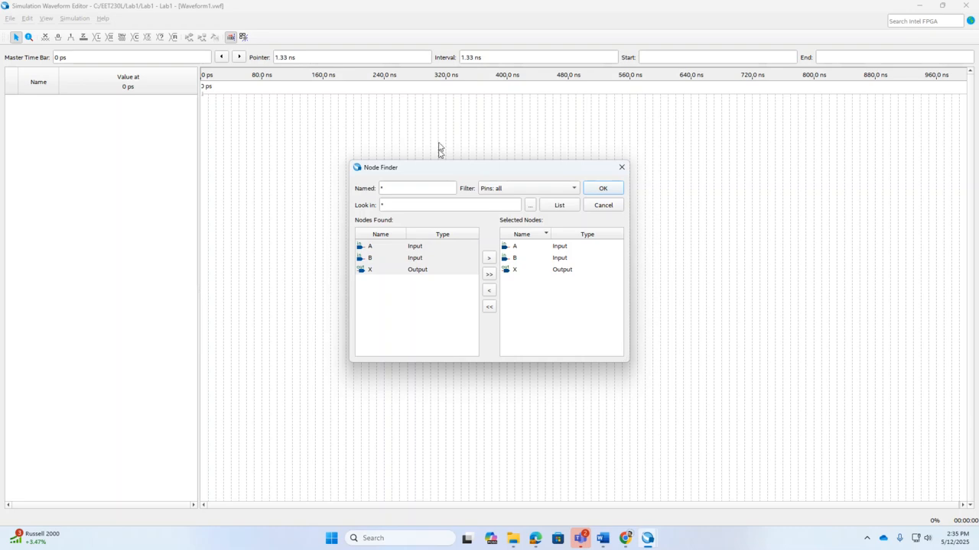
{"action": "left_click", "coordinate": [602, 190]}
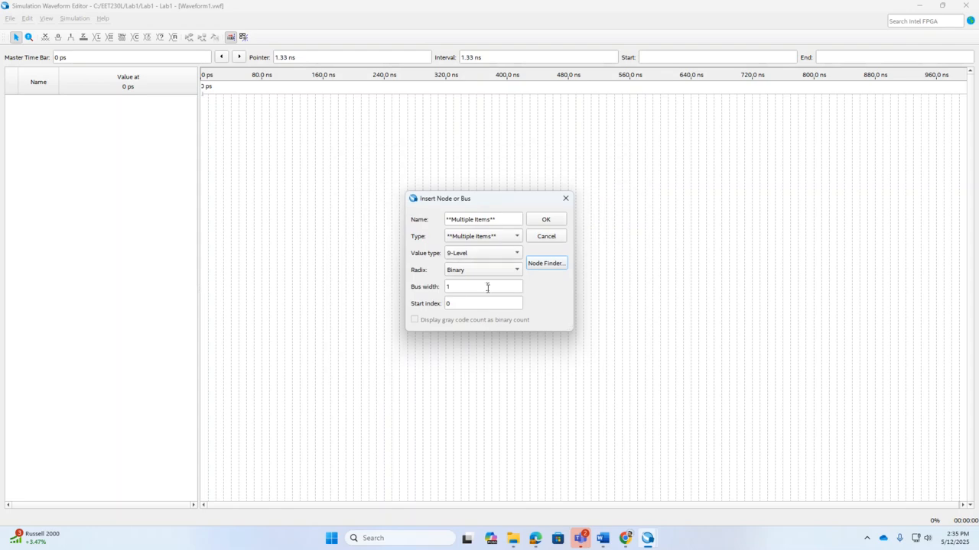
{"action": "left_click", "coordinate": [547, 221]}
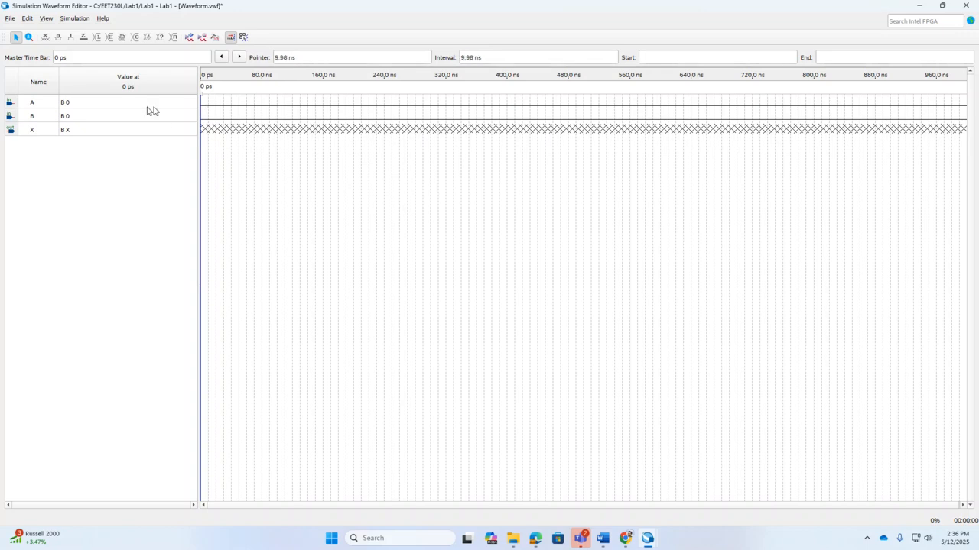
Step: Open the node properties of input A and close them
{"action": "left_click", "coordinate": [36, 104]}
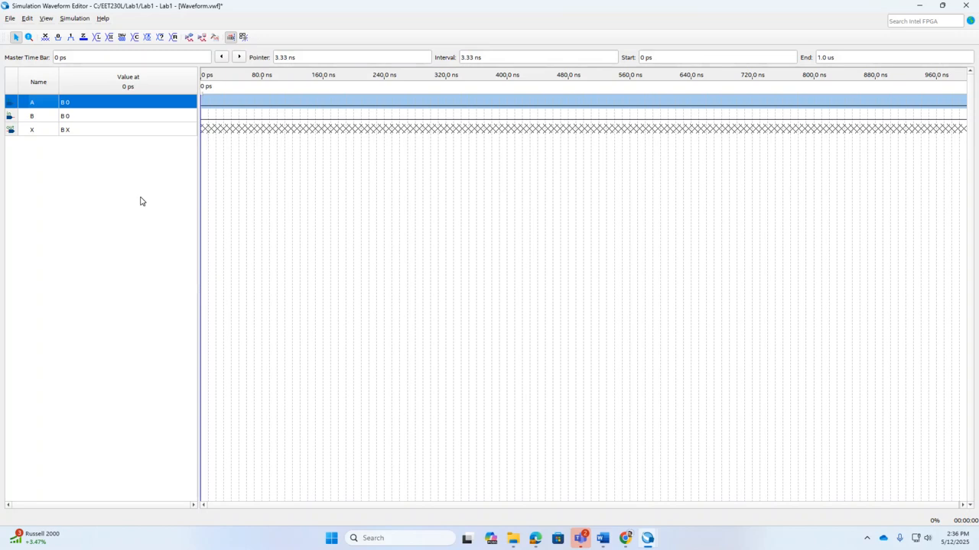
{"action": "double_click", "coordinate": [152, 105]}
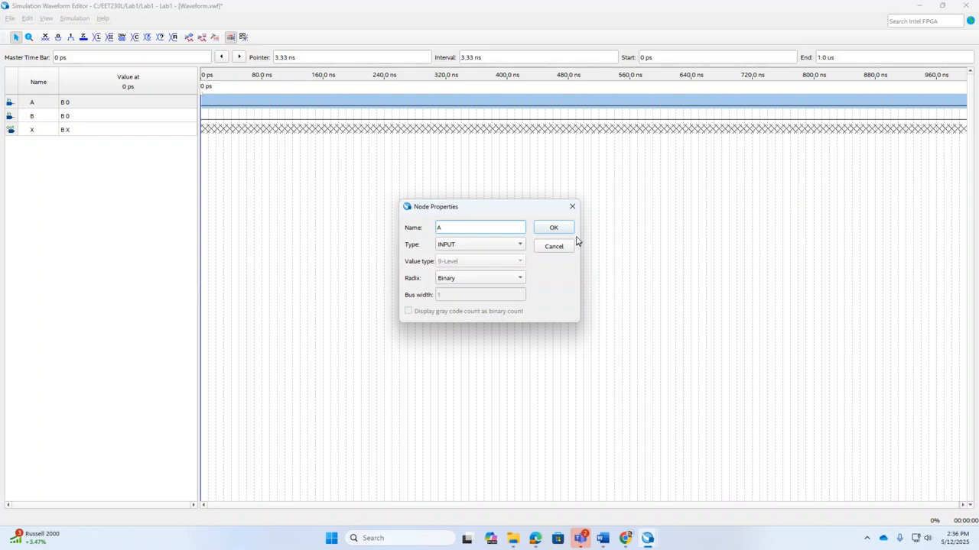
{"action": "left_click", "coordinate": [571, 207]}
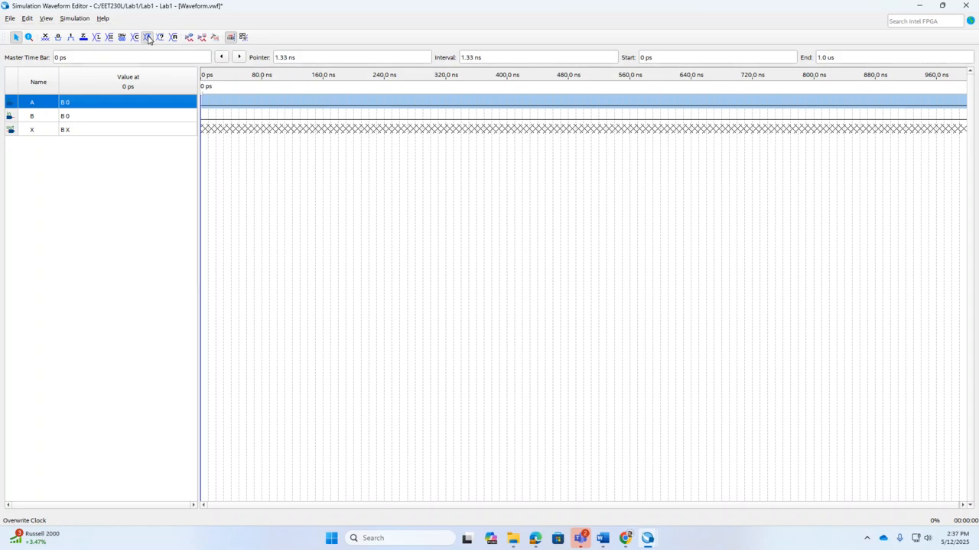
Step: Overwrite input A with a clock of period 1000 ns
{"action": "left_click", "coordinate": [149, 39]}
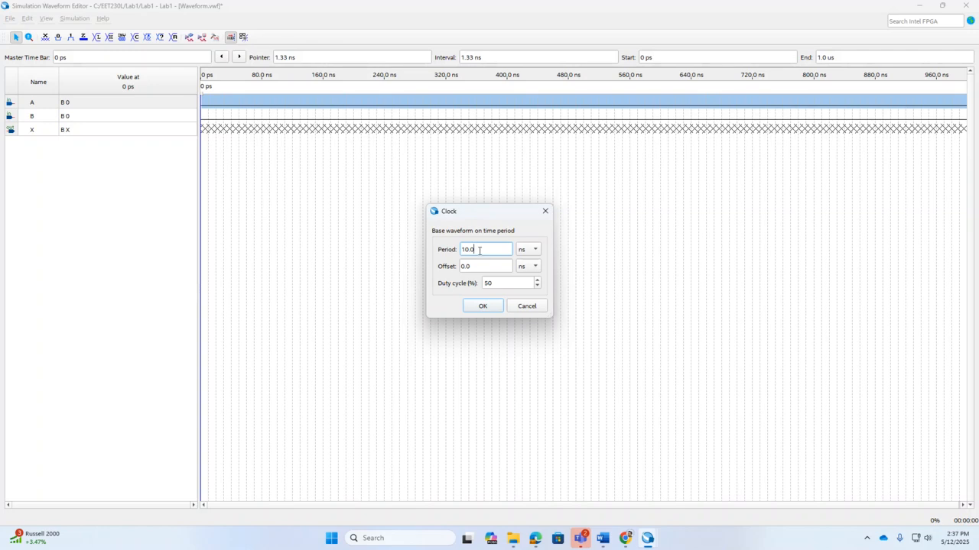
{"action": "left_click_drag", "start_coordinate": [485, 250], "coordinate": [457, 247]}
{"action": "type", "text": "1000"}
{"action": "left_click", "coordinate": [481, 309]}
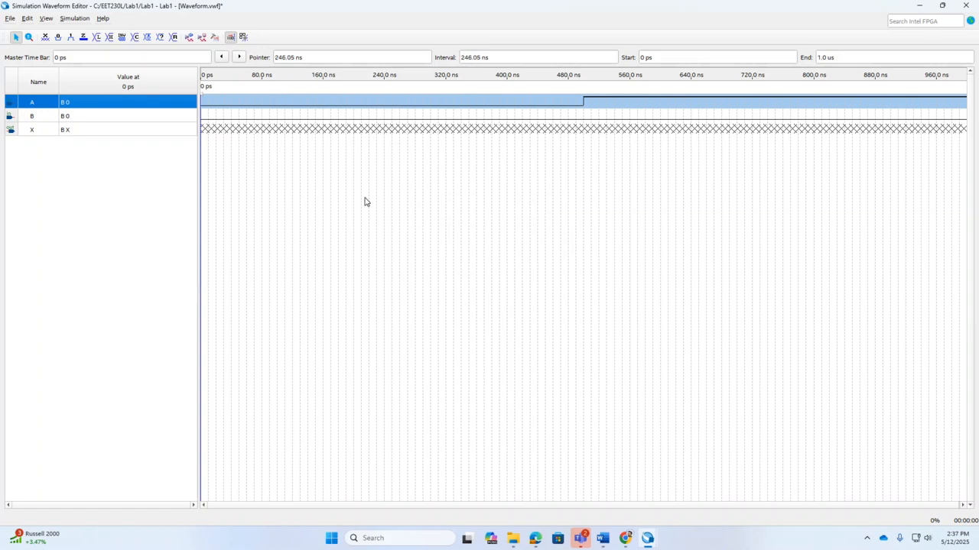
Step: Select input B and overwrite it with a clock of period 500 ns
{"action": "left_click", "coordinate": [33, 119]}
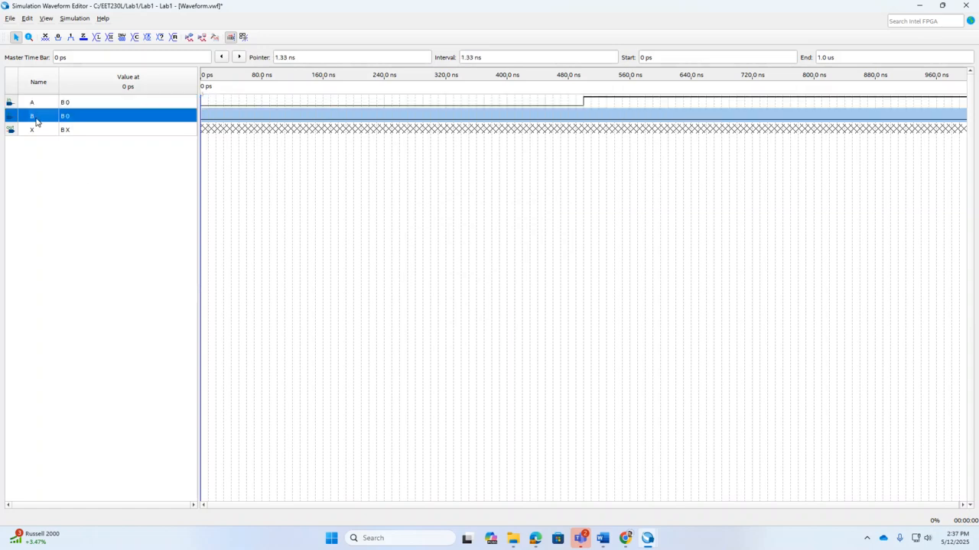
{"action": "left_click", "coordinate": [150, 40]}
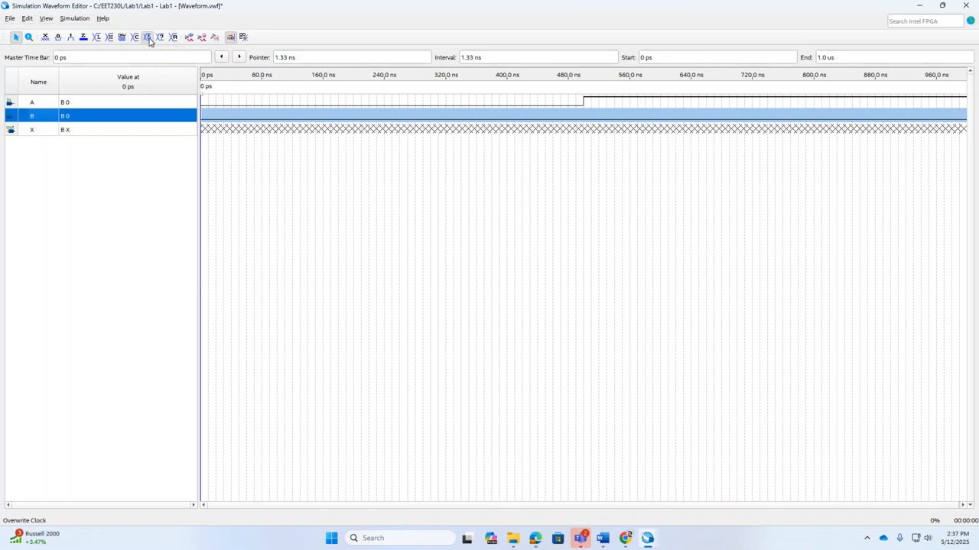
{"action": "left_click_drag", "start_coordinate": [480, 251], "coordinate": [456, 253]}
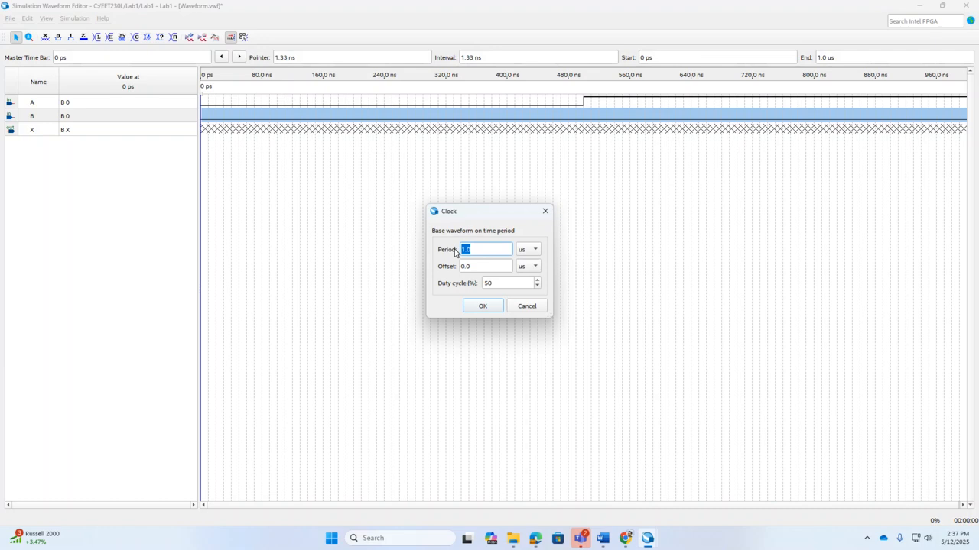
{"action": "type", "text": "500"}
{"action": "left_click", "coordinate": [535, 250]}
{"action": "left_click", "coordinate": [530, 262]}
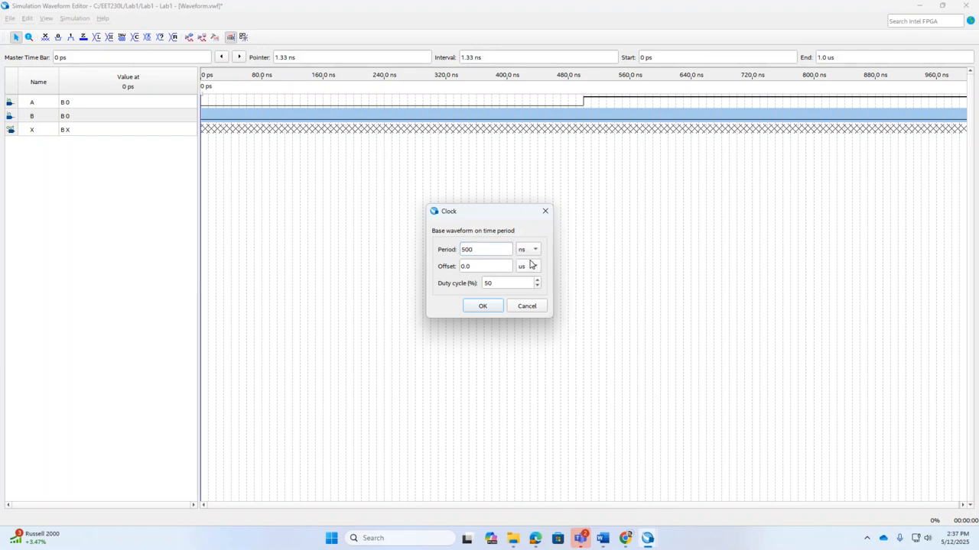
{"action": "left_click", "coordinate": [485, 306]}
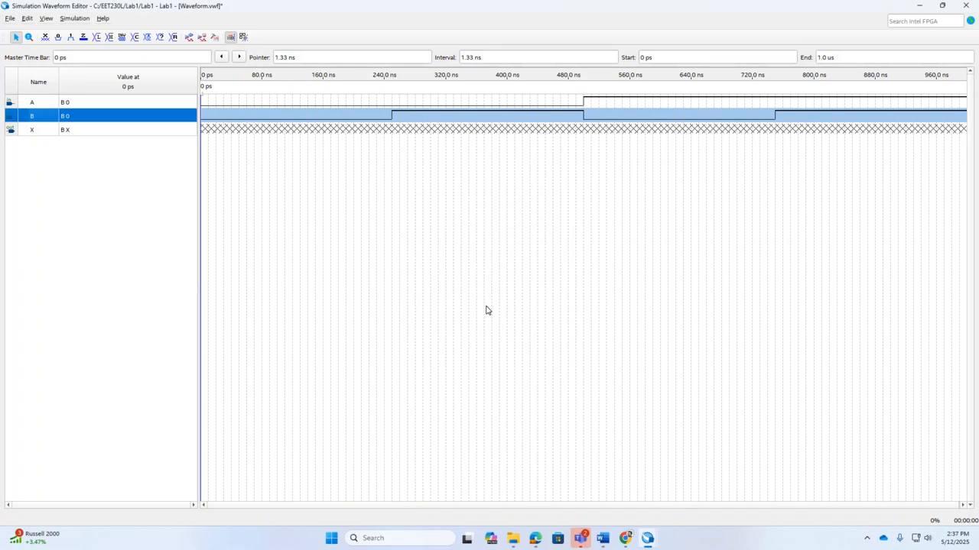
{"action": "left_click", "coordinate": [56, 106]}
{"action": "left_click", "coordinate": [149, 38]}
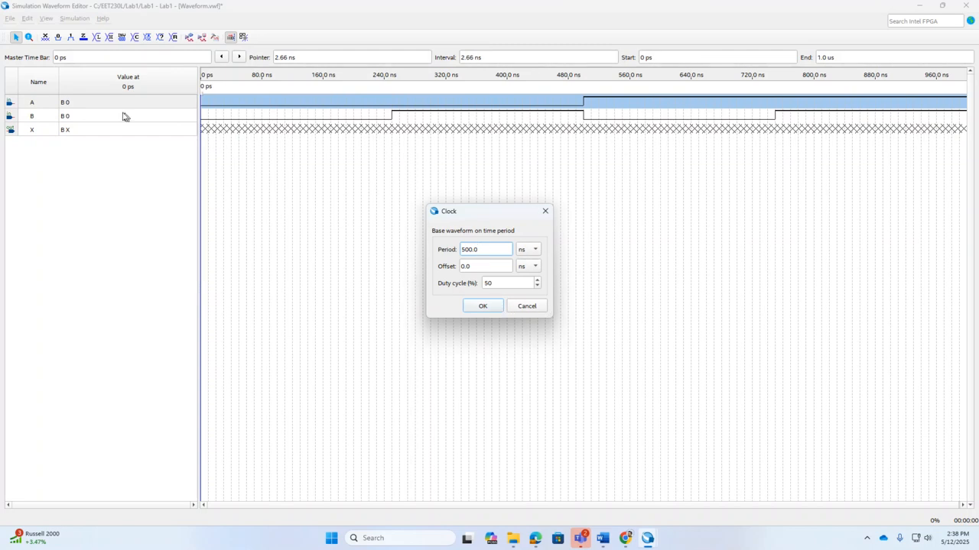
{"action": "left_click", "coordinate": [526, 306]}
Step: Try to overwrite the first 500 ns of input A with a new clock
{"action": "left_click", "coordinate": [49, 101]}
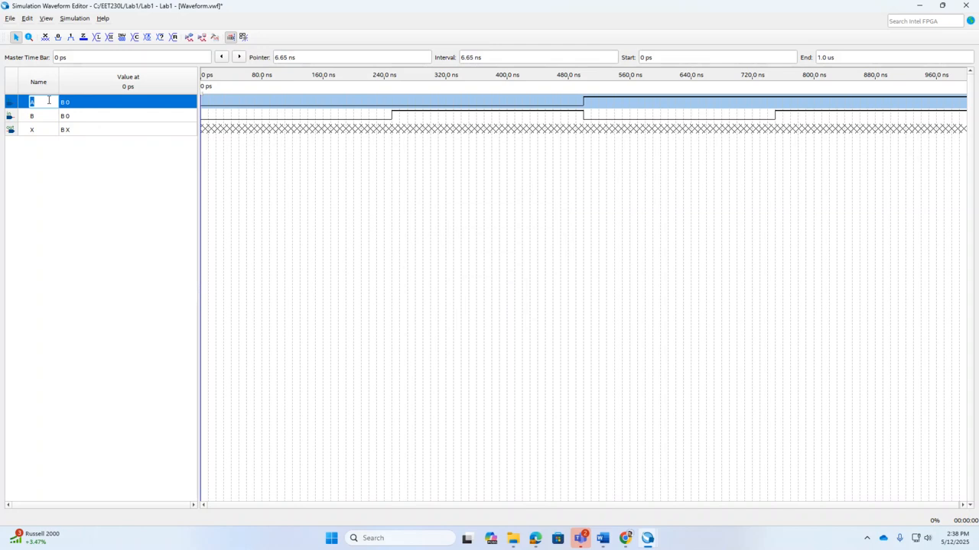
{"action": "left_click", "coordinate": [120, 98]}
{"action": "left_click", "coordinate": [212, 102]}
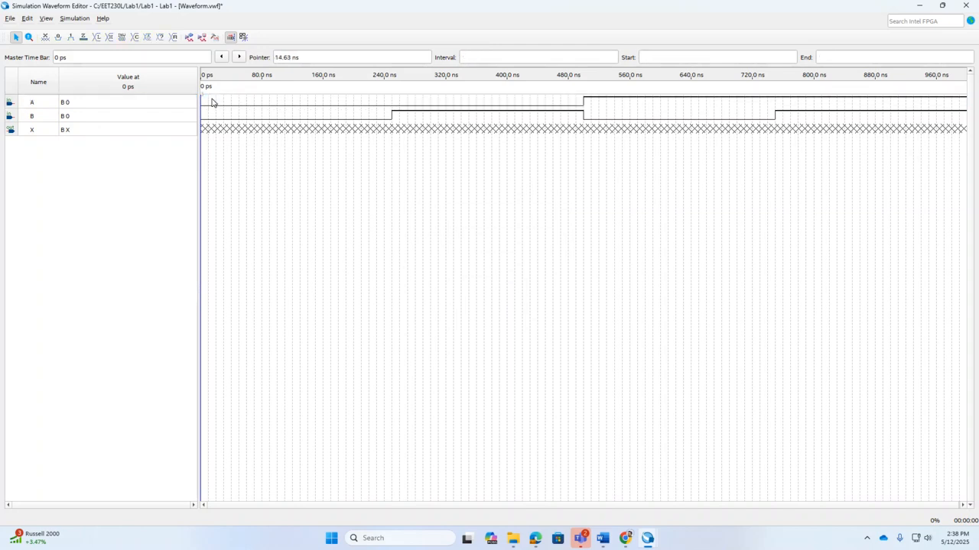
{"action": "double_click", "coordinate": [212, 102]}
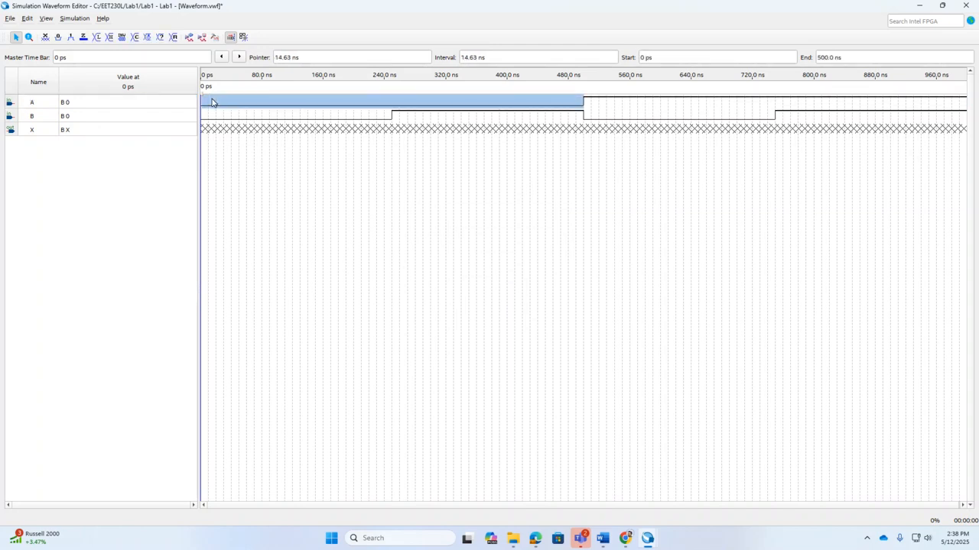
{"action": "left_click", "coordinate": [146, 40]}
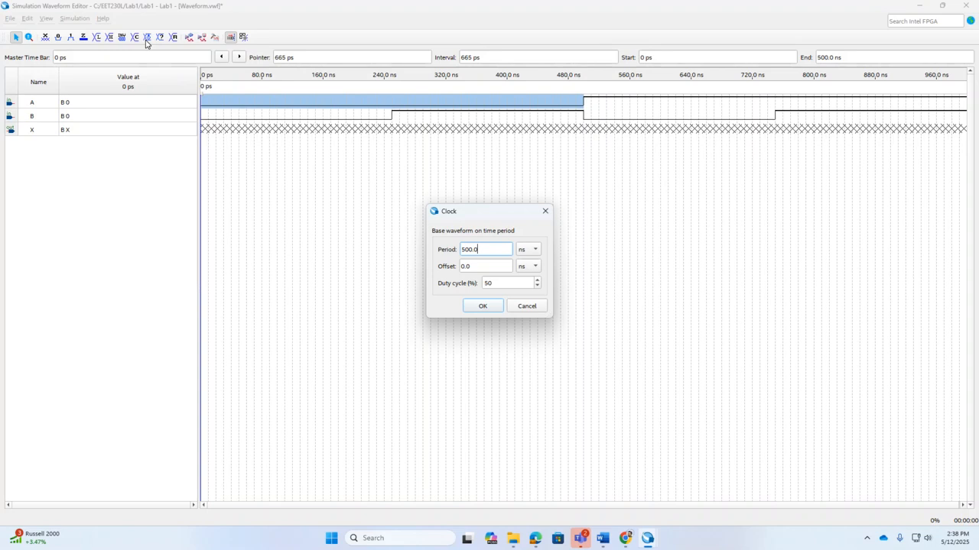
{"action": "left_click_drag", "start_coordinate": [479, 250], "coordinate": [450, 245]}
{"action": "type", "text": "1"}
{"action": "type", "text": "0"}
{"action": "left_click", "coordinate": [490, 306]}
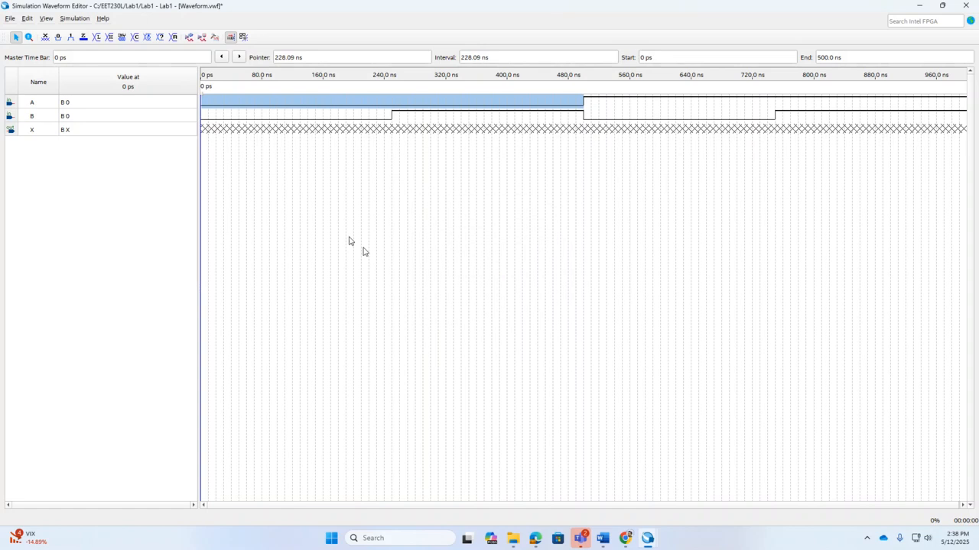
Step: Select input B again and reapply a clock with a period of 500 ns
{"action": "left_click", "coordinate": [241, 118]}
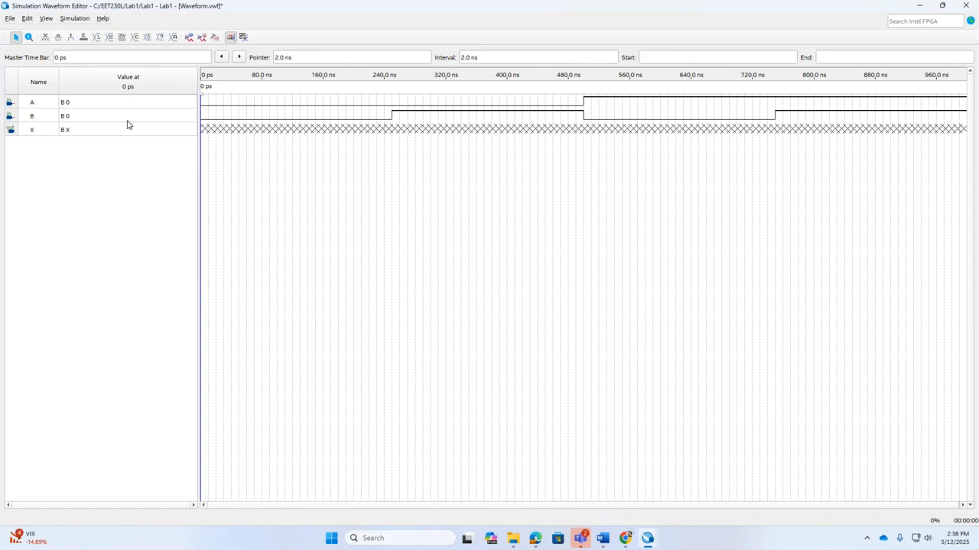
{"action": "left_click", "coordinate": [129, 119]}
{"action": "left_click", "coordinate": [216, 121]}
{"action": "left_click", "coordinate": [175, 121]}
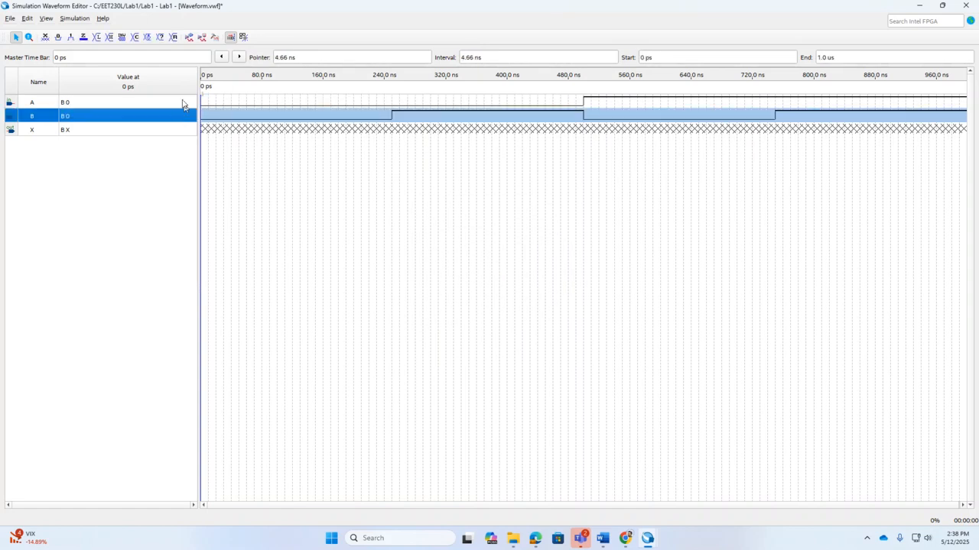
{"action": "left_click", "coordinate": [147, 38]}
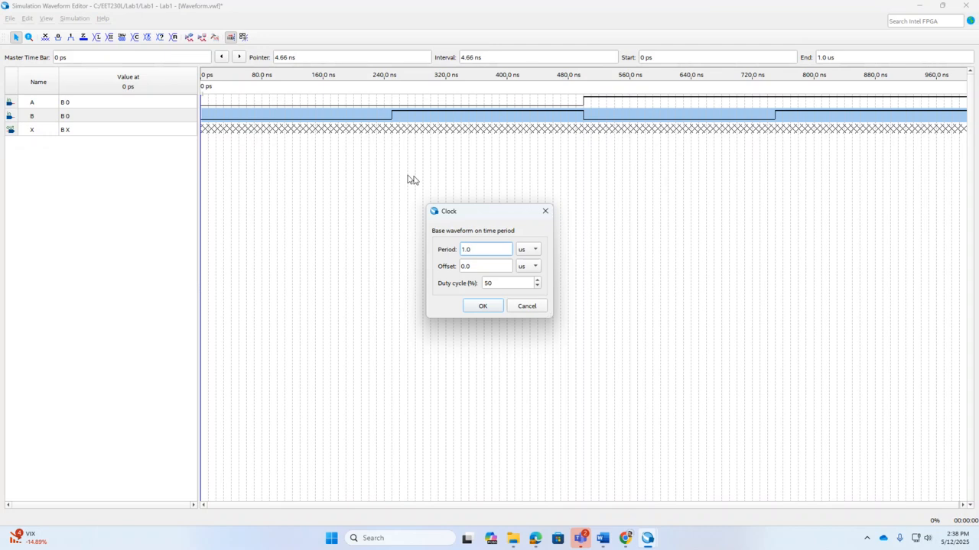
{"action": "double_click", "coordinate": [468, 249]}
{"action": "type", "text": "500"}
{"action": "left_click", "coordinate": [535, 250]}
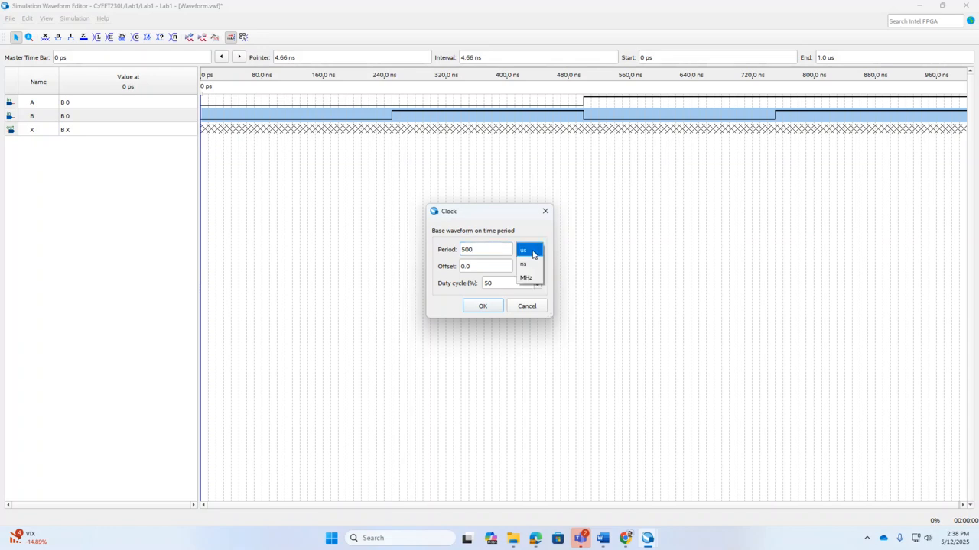
{"action": "left_click", "coordinate": [527, 265]}
{"action": "left_click", "coordinate": [498, 308]}
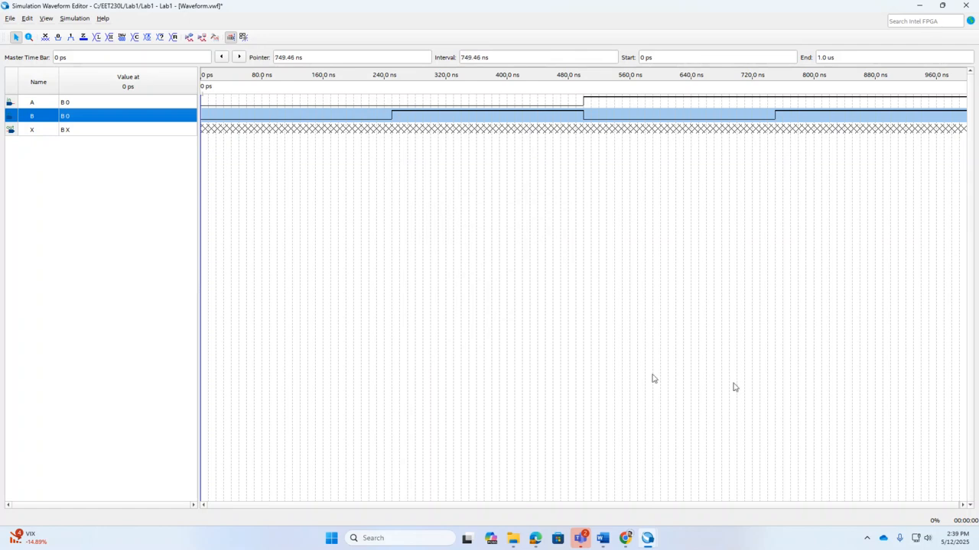
Step: Save the waveform file under the name Lab1
{"action": "left_click", "coordinate": [34, 132]}
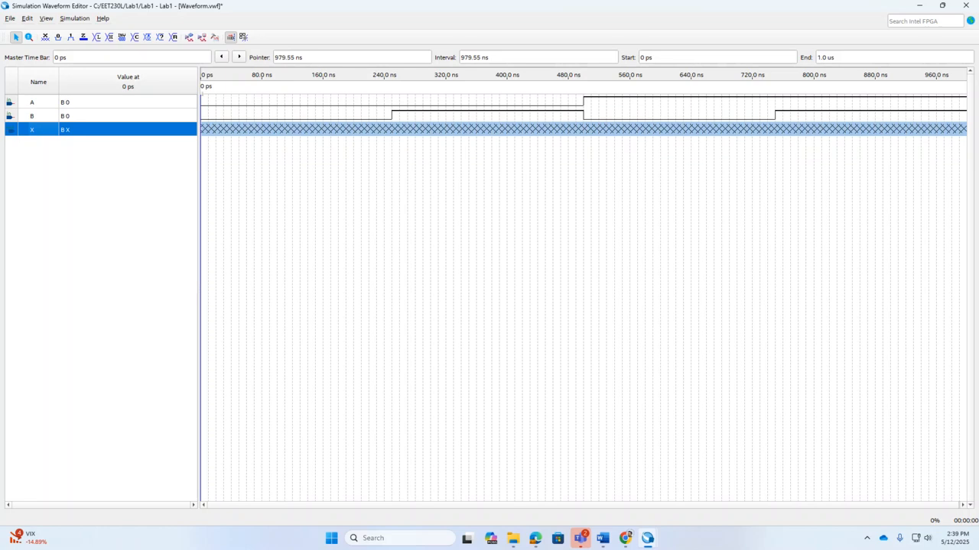
{"action": "left_click", "coordinate": [10, 18]}
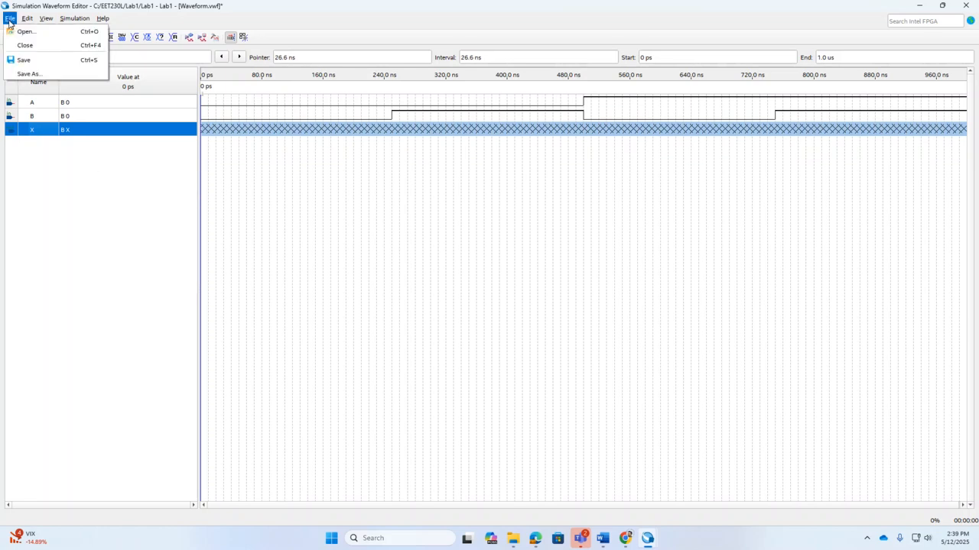
{"action": "left_click", "coordinate": [23, 59]}
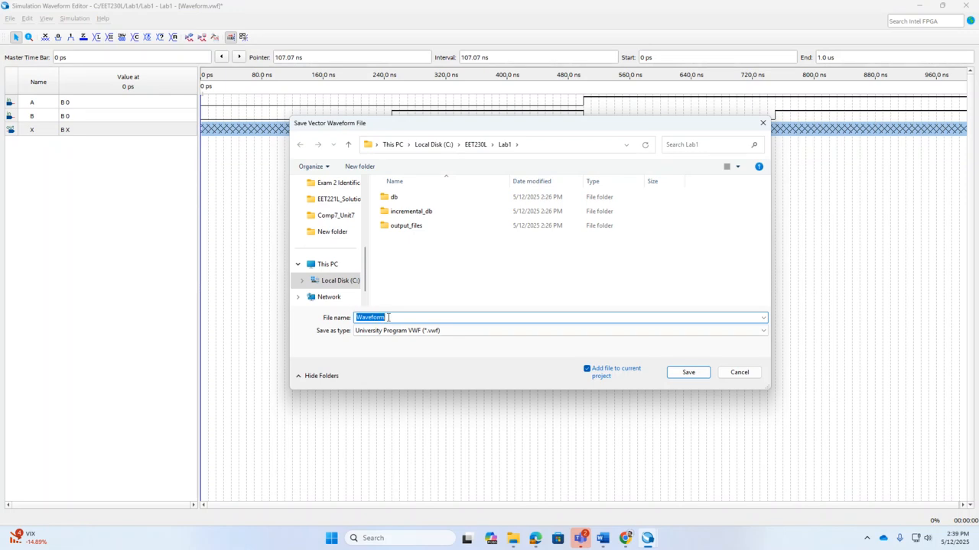
{"action": "type", "text": "L"}
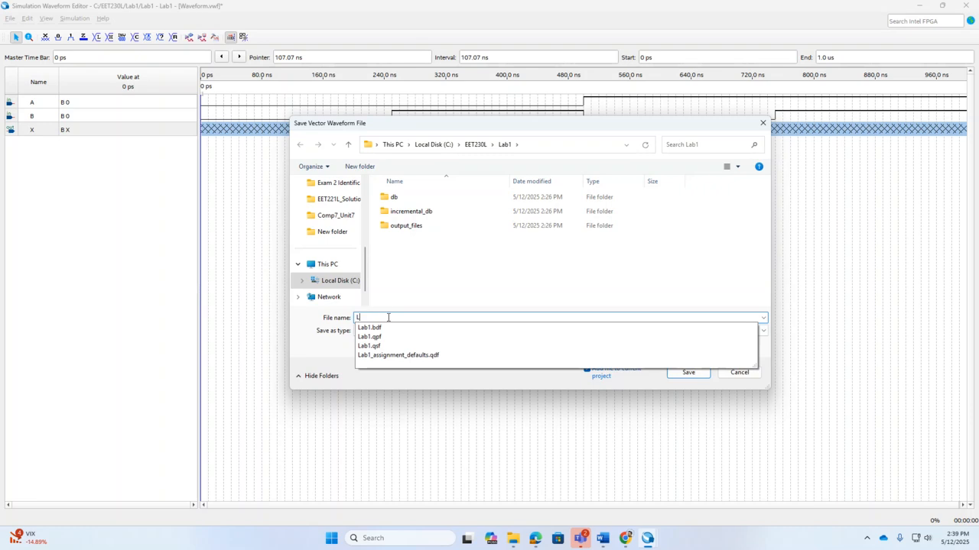
{"action": "type", "text": "ab1"}
{"action": "left_click", "coordinate": [683, 372]}
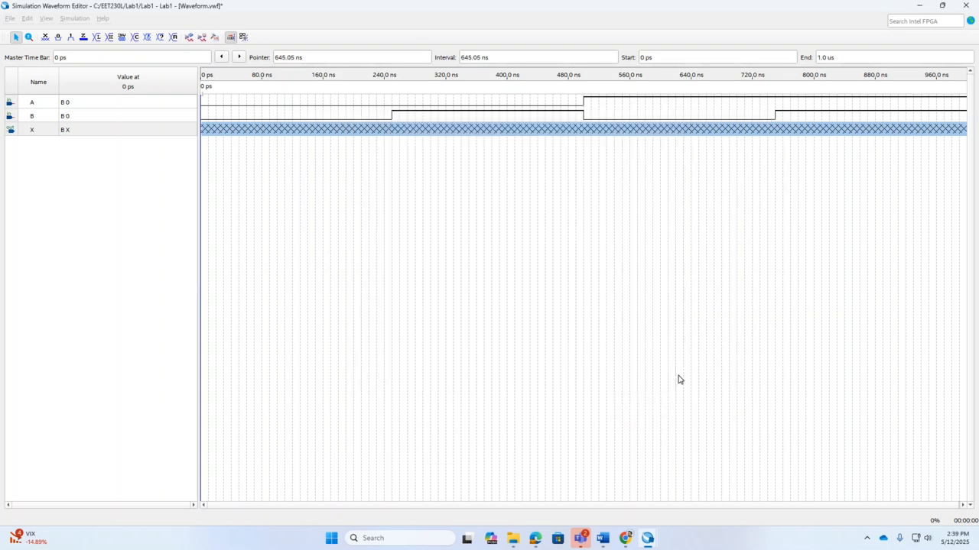